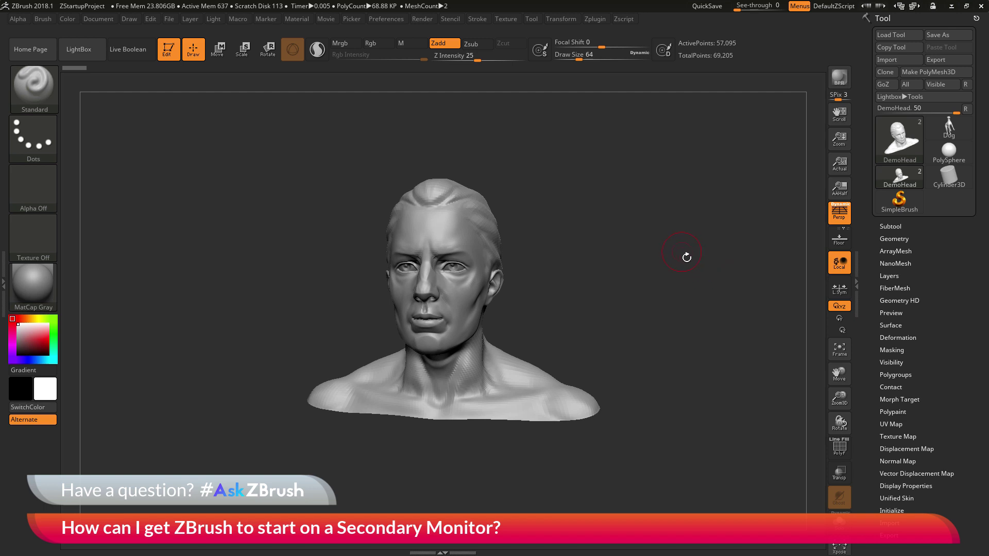
Rotate the DemoHead bust from a front view to a left-facing three-quarter view
mouse_move(686, 258)
left_mouse_down()
mouse_move(625, 263)
mouse_move(626, 251)
left_mouse_up()
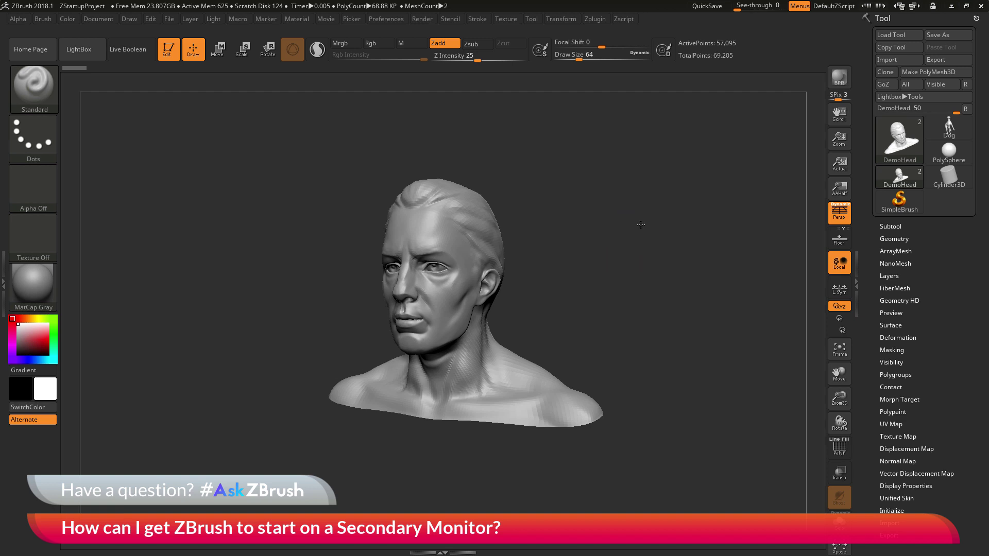
left_click_drag(635, 224, 640, 229)
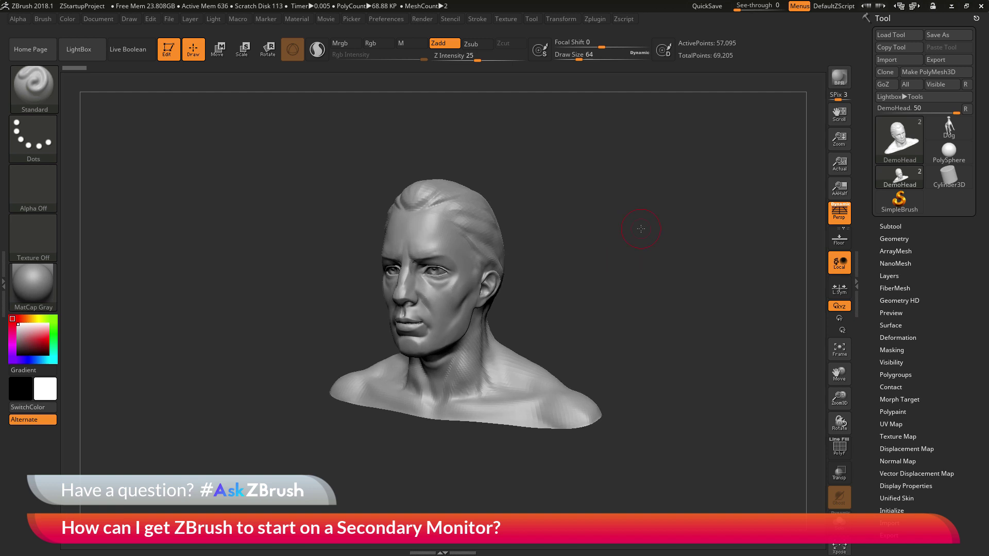
Expand the Preferences Config settings and turn the head further toward the viewer
left_click(385, 17)
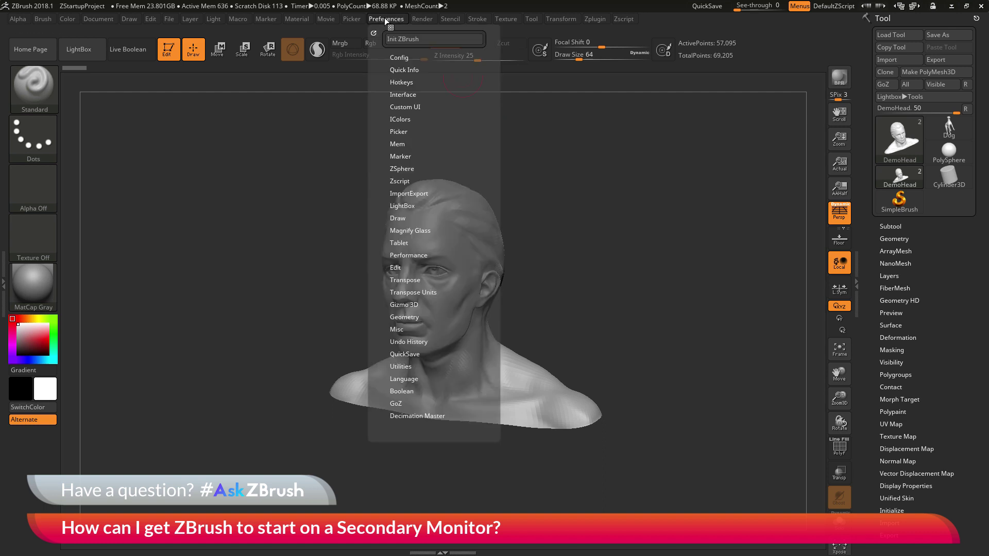
left_click(412, 57)
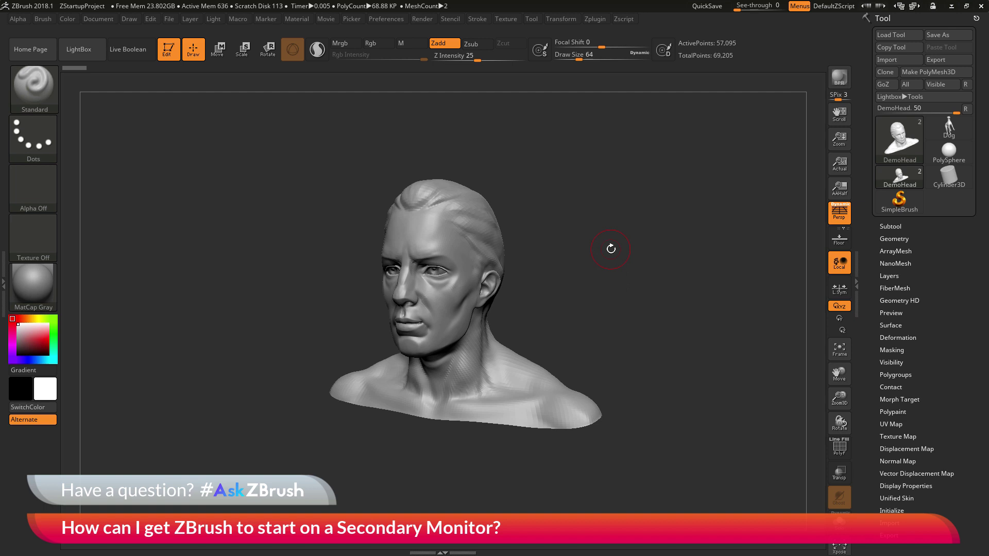
left_click_drag(611, 250, 579, 255)
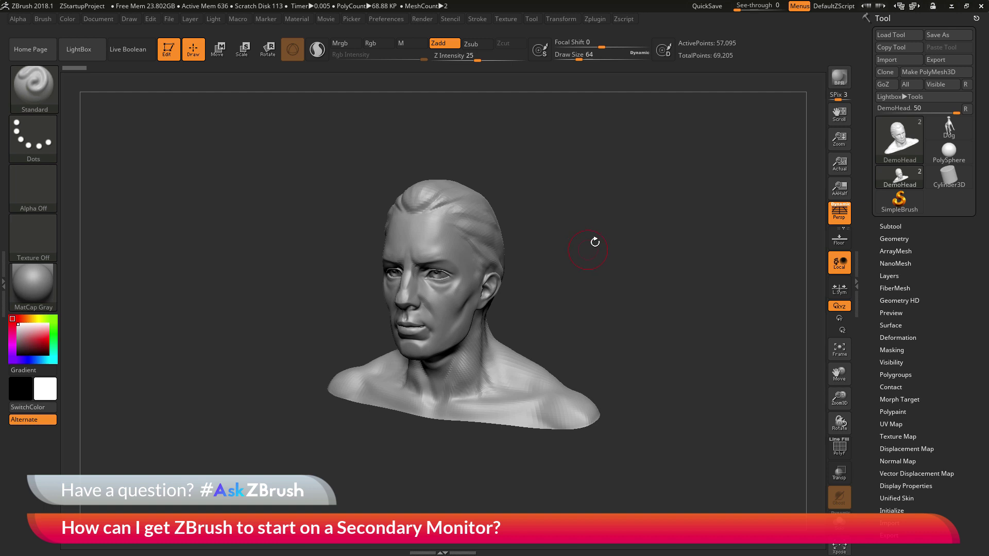
Un-maximize the ZBrush window and drag it across onto the secondary monitor
left_click(966, 8)
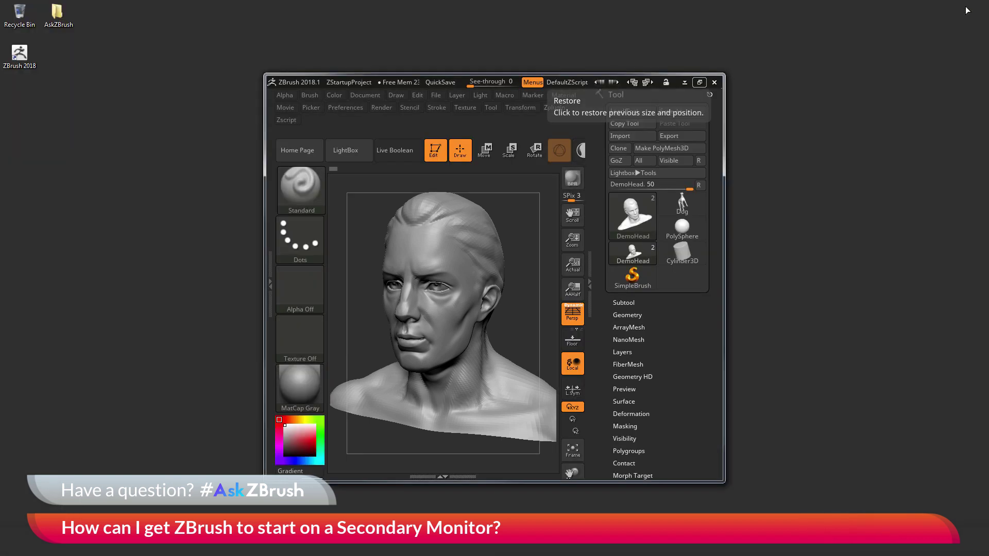
mouse_move(411, 86)
left_mouse_down()
mouse_move(714, 64)
mouse_move(260, 61)
mouse_move(378, 61)
left_mouse_up()
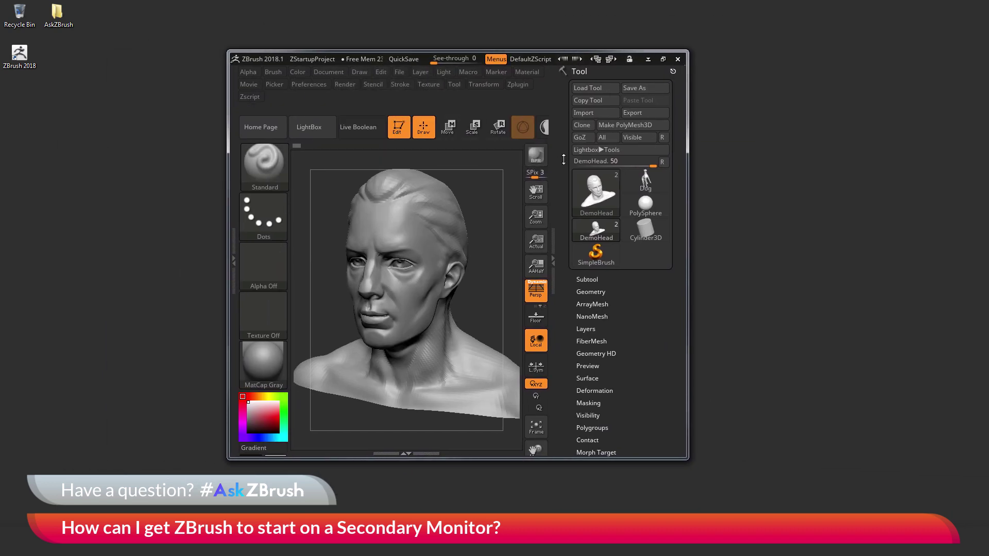
mouse_move(306, 51)
left_mouse_down()
mouse_move(488, 71)
mouse_move(988, 73)
left_mouse_up()
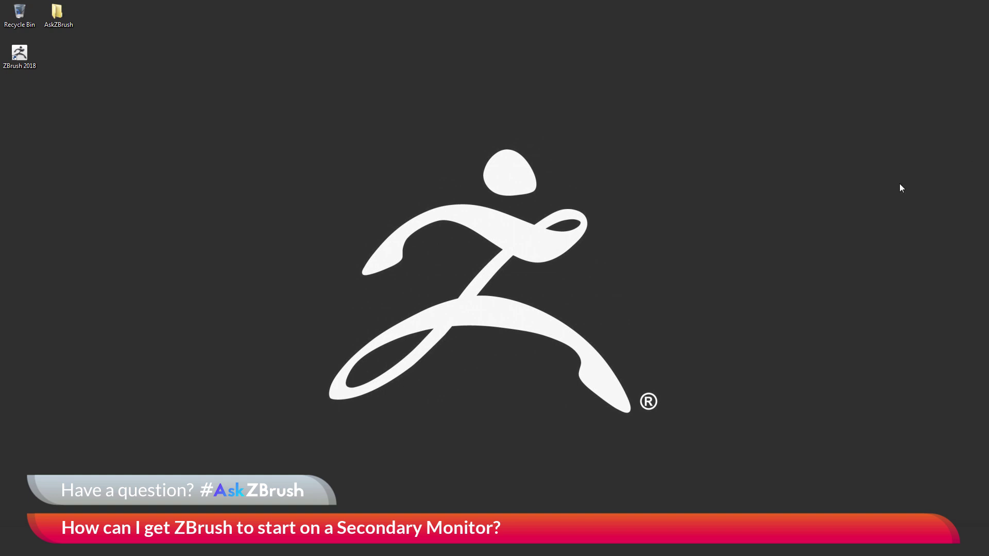
left_click_drag(185, 49, 351, 56)
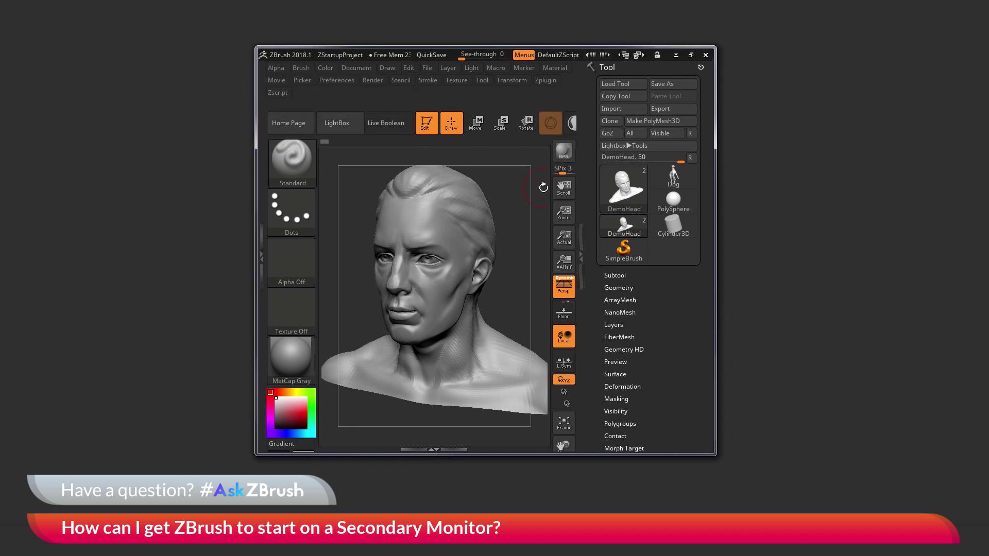
Maximize the window on the secondary screen, then use Preferences > Config > Store Config and close Lightbox
left_click(692, 58)
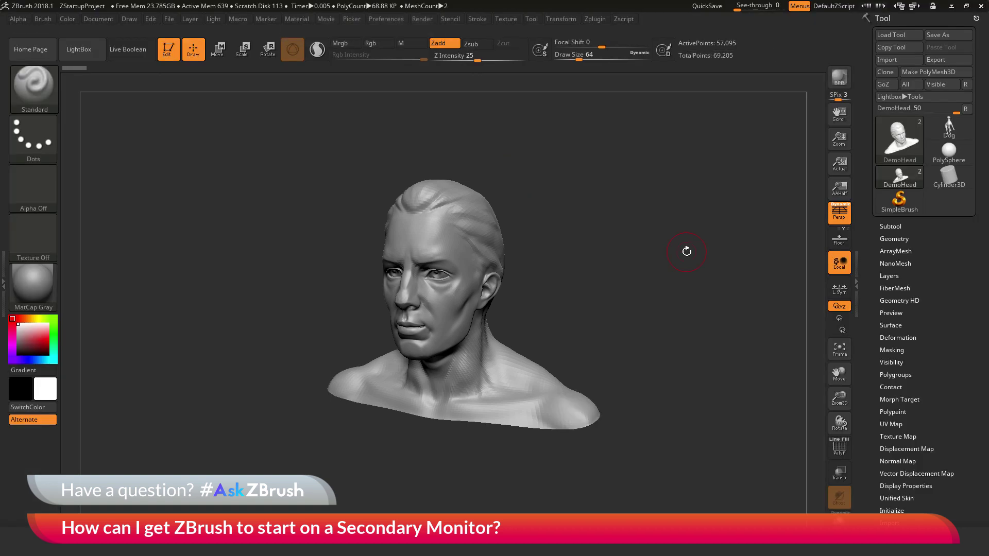
mouse_move(685, 250)
left_mouse_down()
mouse_move(548, 283)
mouse_move(625, 289)
mouse_move(659, 279)
left_mouse_up()
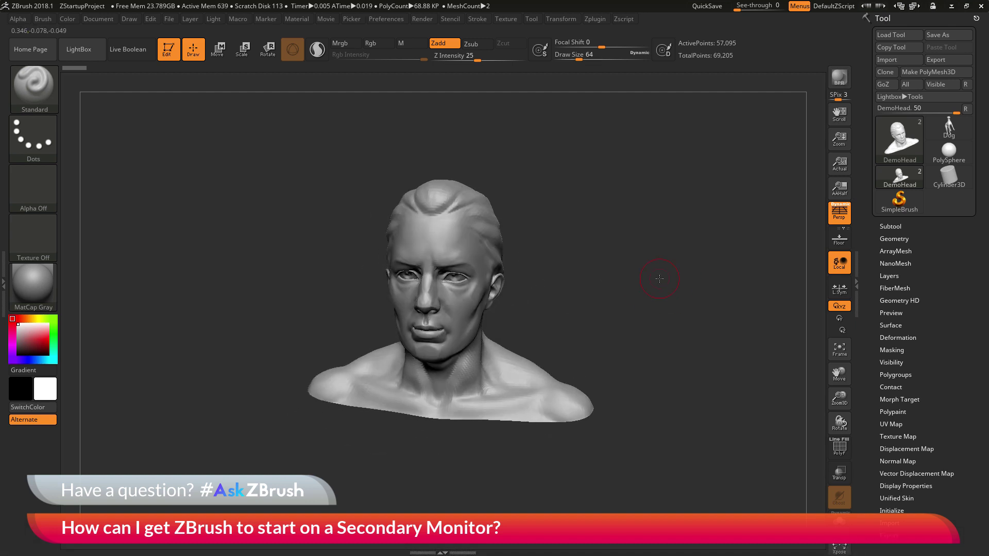
left_click(390, 19)
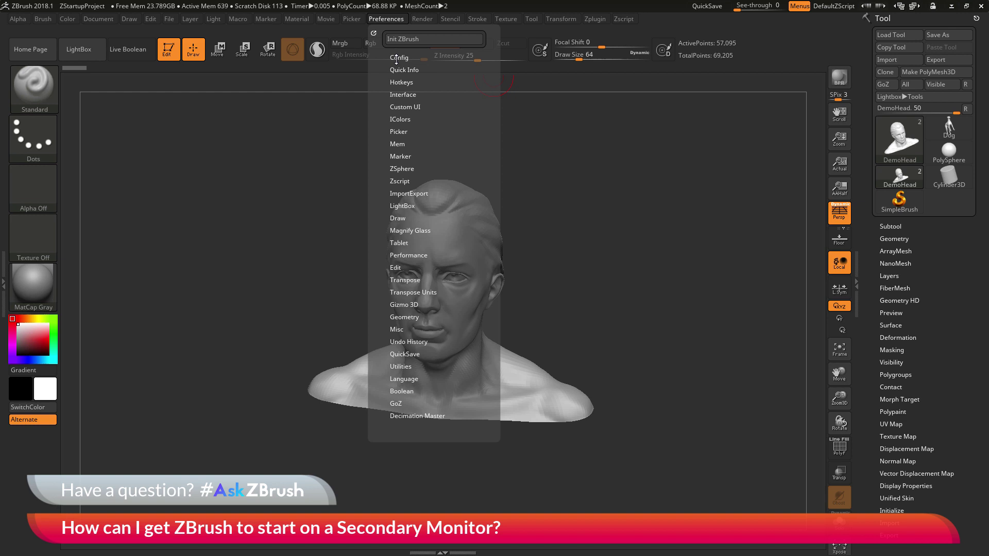
left_click(407, 58)
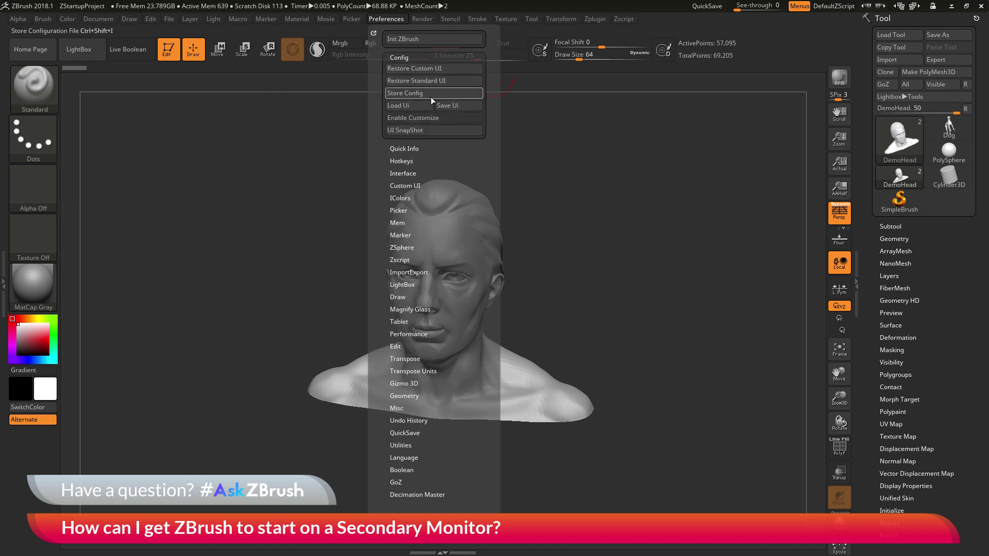
left_click(404, 95)
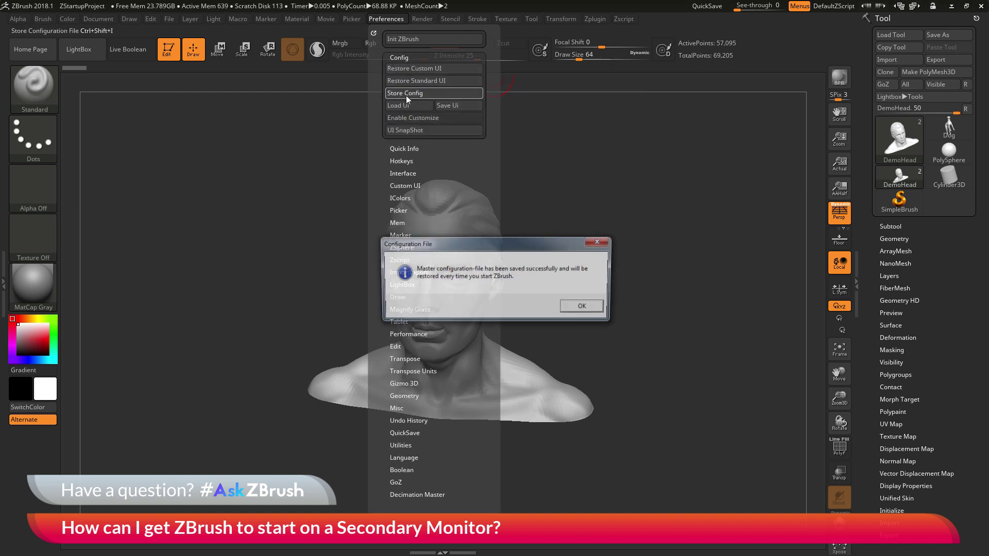
left_click(585, 309)
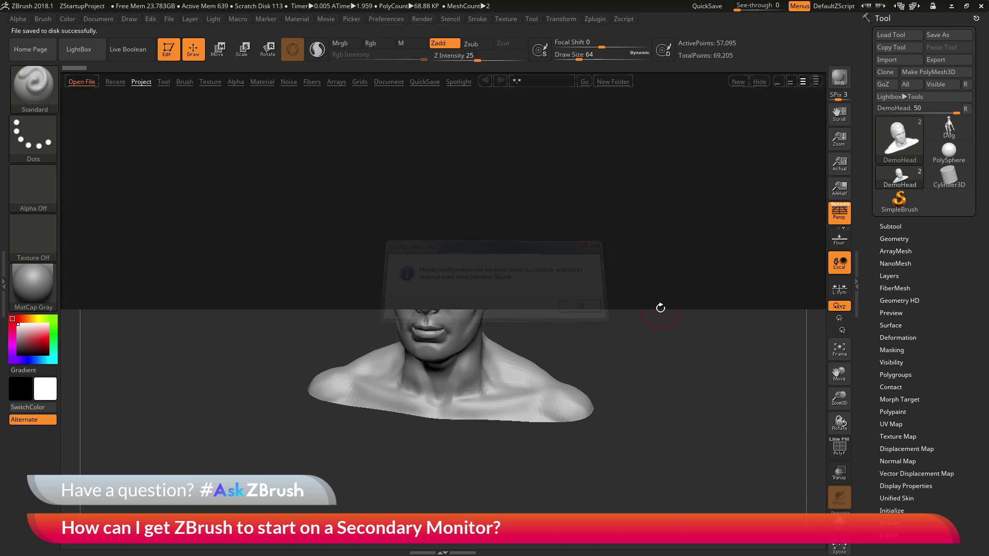
key("comma")
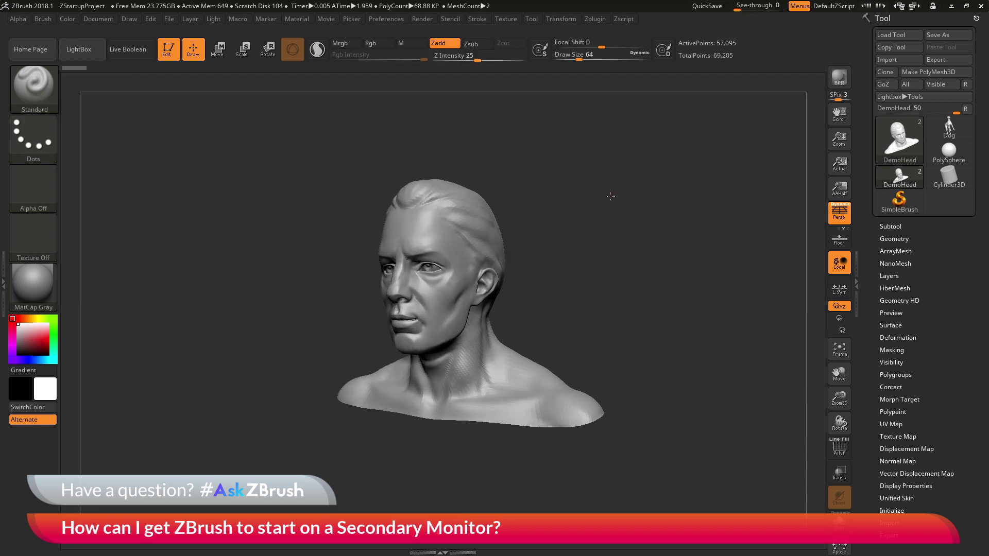
left_click_drag(591, 192, 698, 127)
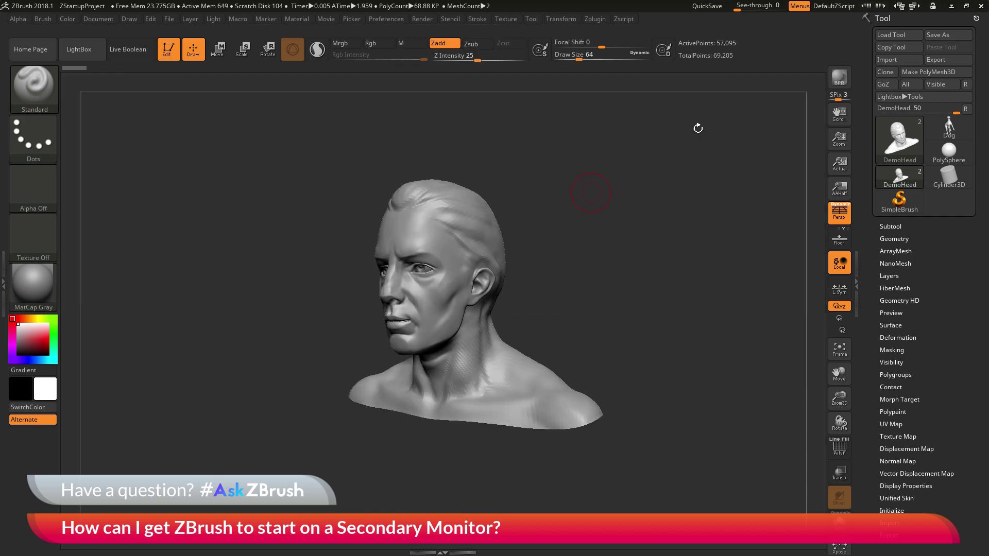
Quit ZBrush without saving, relaunch it, and rotate the reloaded DemoHead to check it
left_click(982, 7)
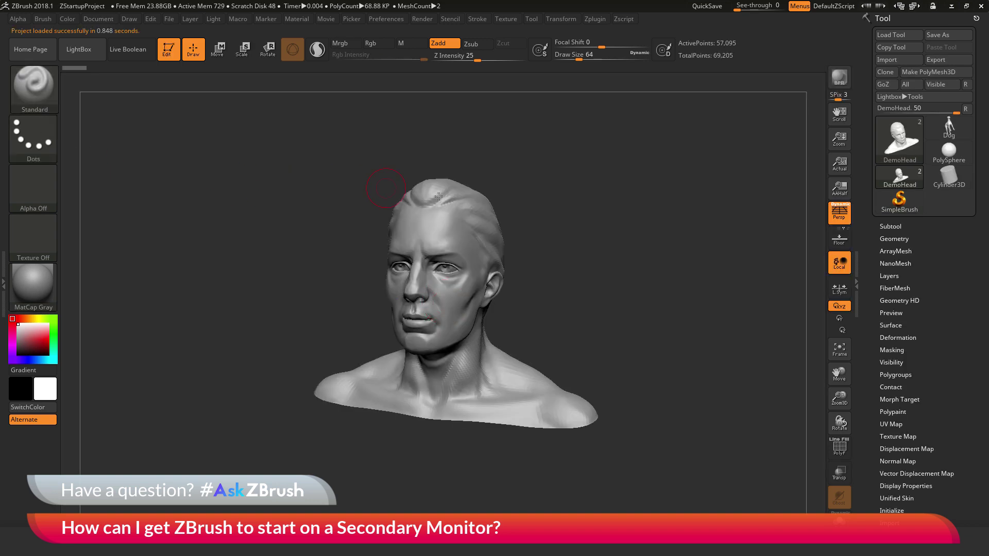
mouse_move(661, 276)
left_mouse_down()
mouse_move(540, 302)
mouse_move(650, 286)
mouse_move(627, 309)
left_mouse_up()
left_click_drag(623, 256, 625, 256)
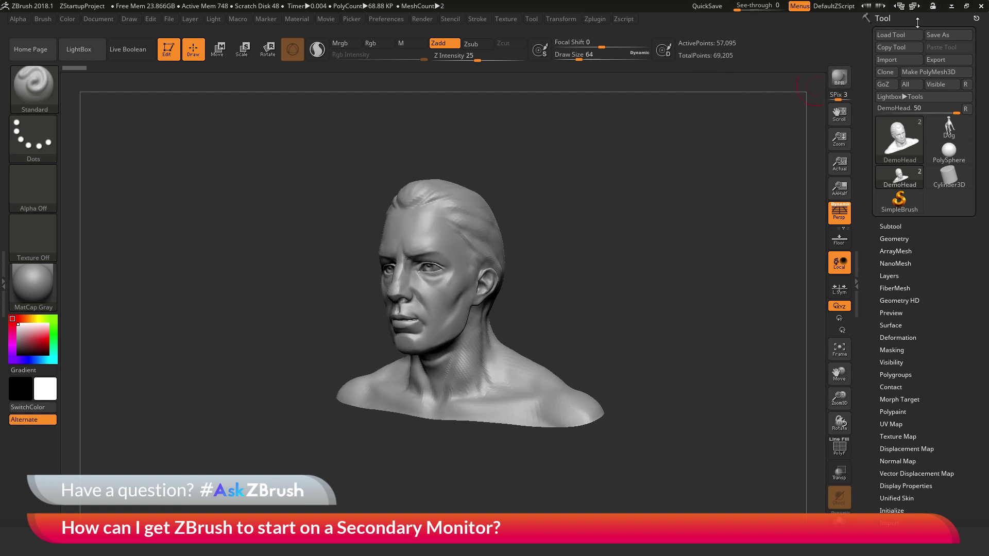
Un-maximize, reposition and re-maximize the window to fill the secondary screen
left_click(966, 7)
mouse_move(371, 89)
left_mouse_down()
mouse_move(245, 68)
mouse_move(351, 71)
left_mouse_up()
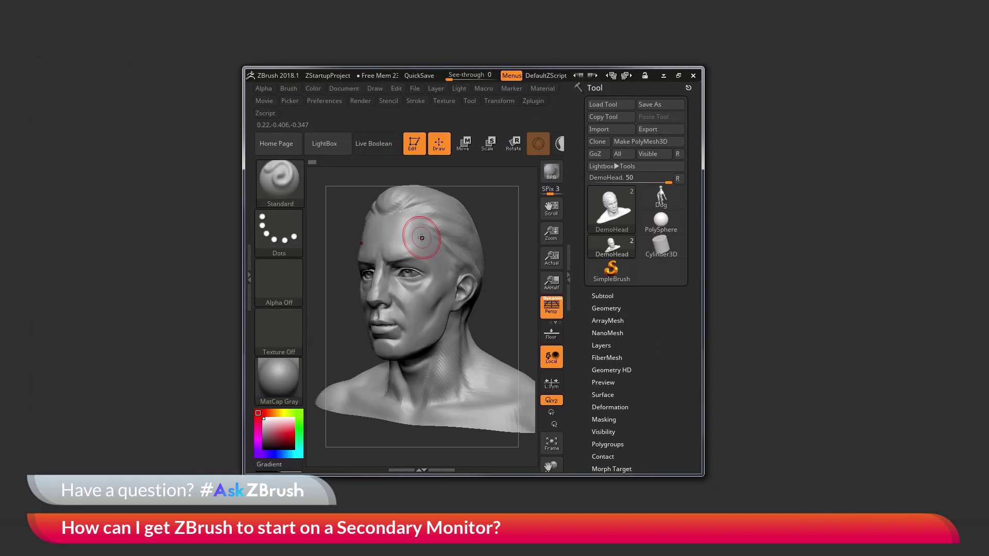
left_click(678, 75)
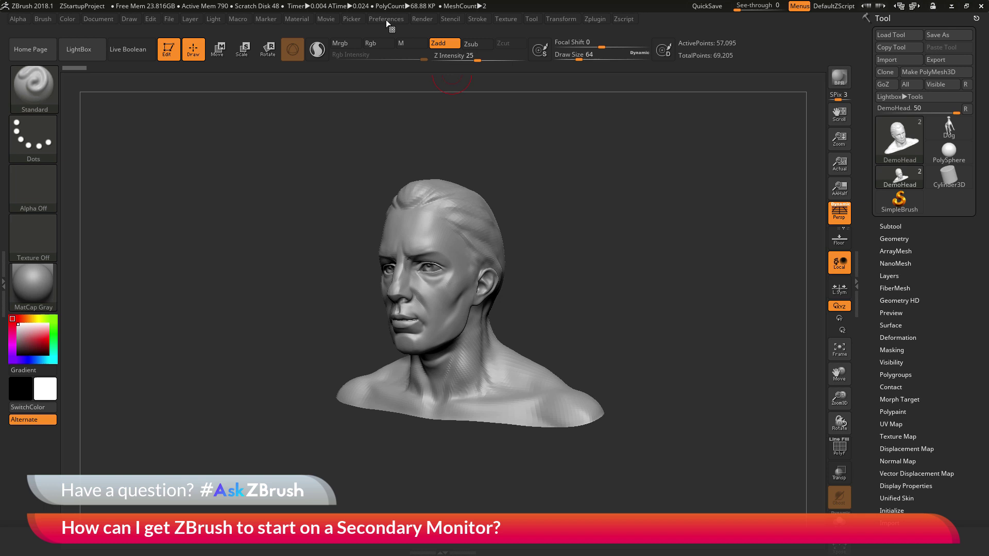
Save the startup setup again with Preferences > Config > Store Config
left_click(386, 20)
left_click(404, 57)
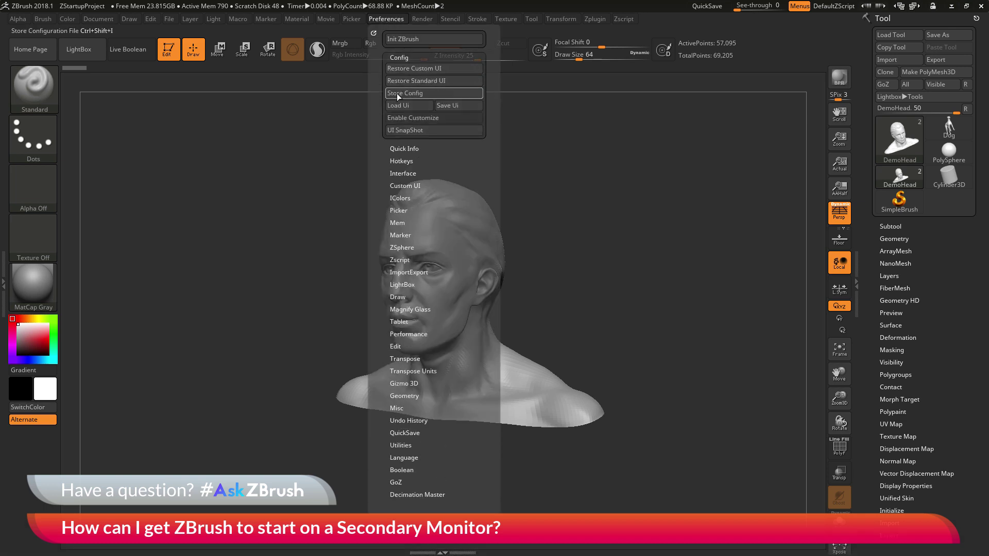
left_click(435, 97)
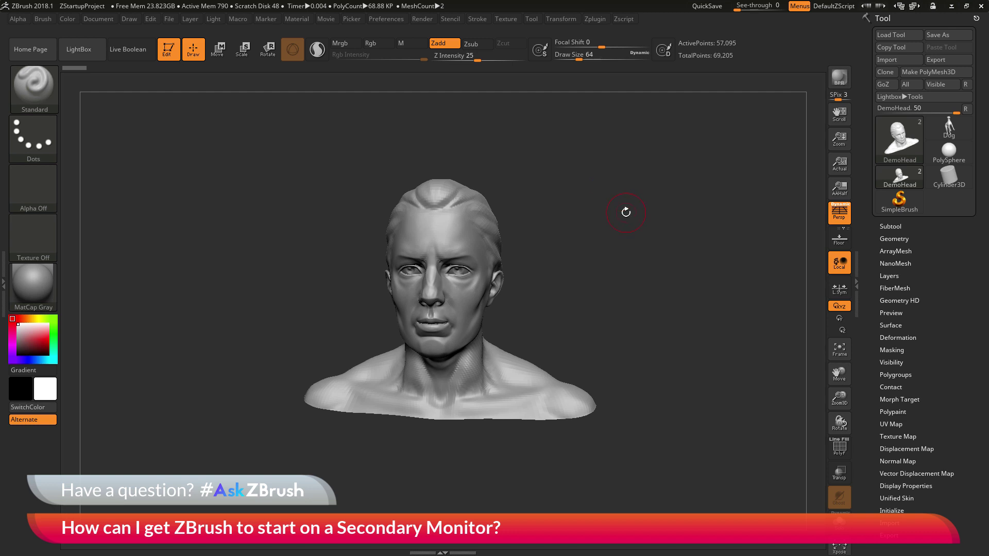
left_click_drag(627, 212, 623, 210)
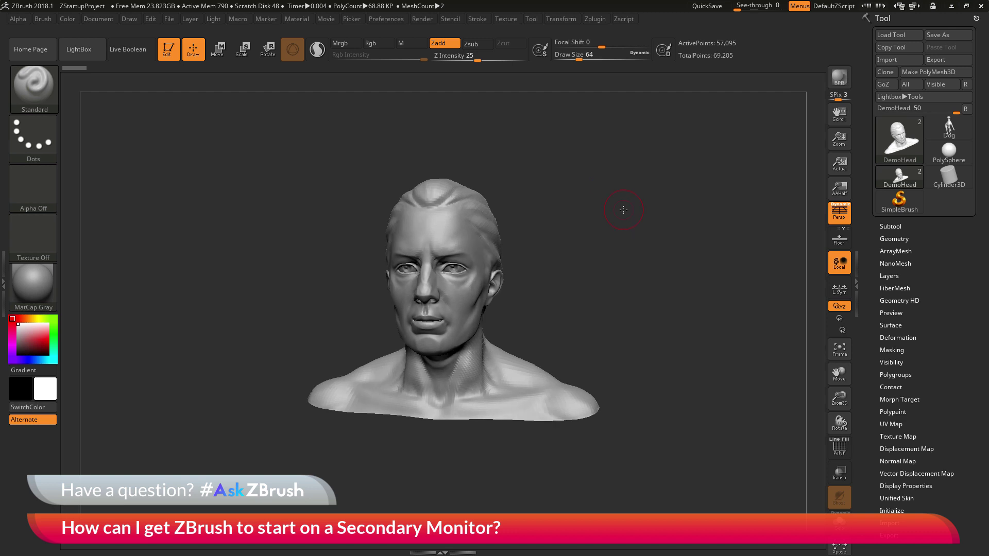